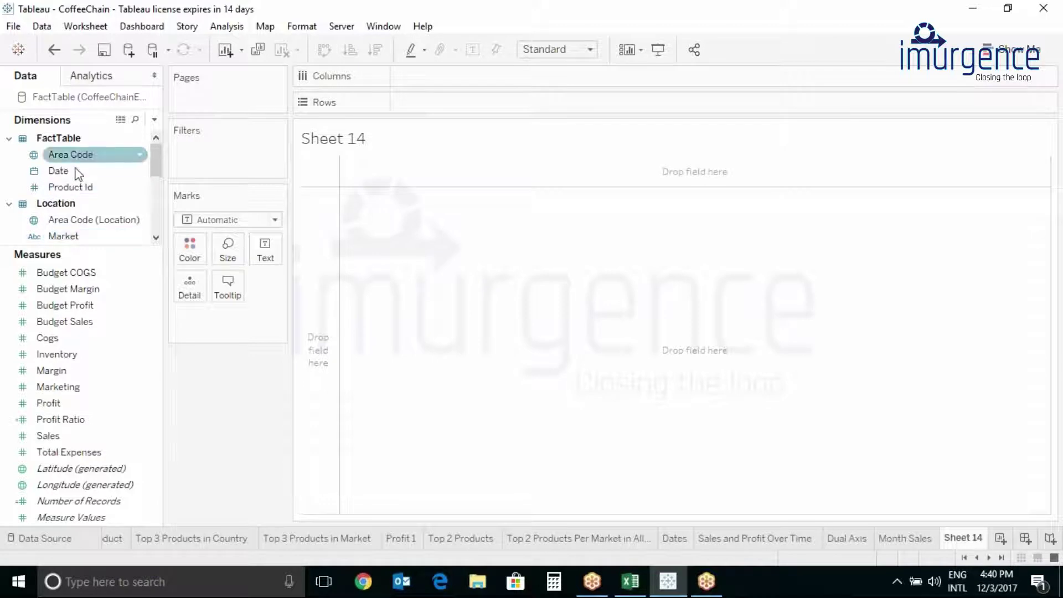
# Plot the State field from the Location dimensions as a map on the empty sheet
pyautogui.scroll(-4, 76, 213)
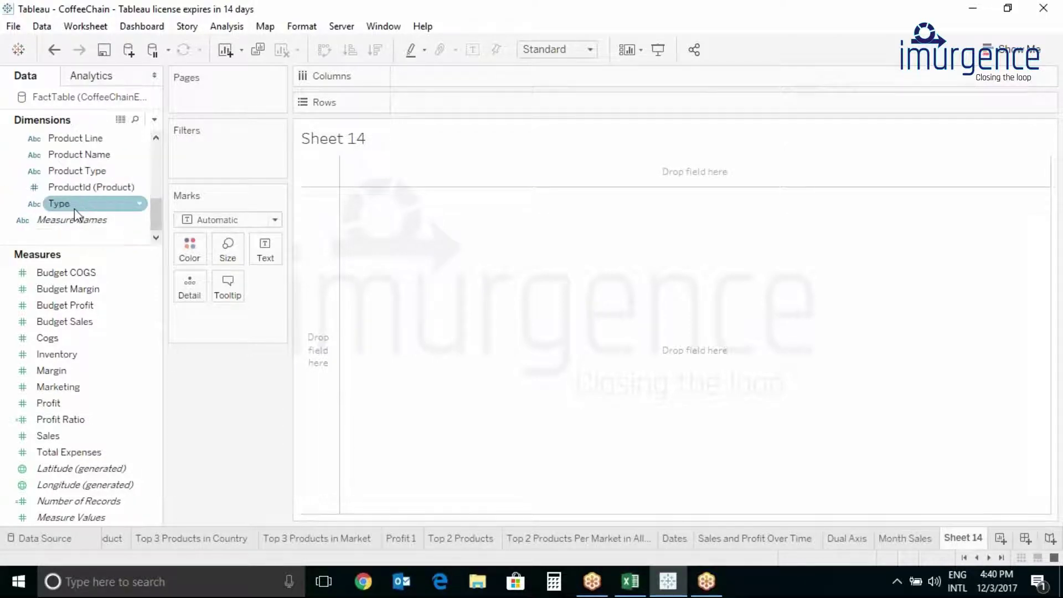
pyautogui.scroll(5, 76, 213)
pyautogui.scroll(-5, 76, 215)
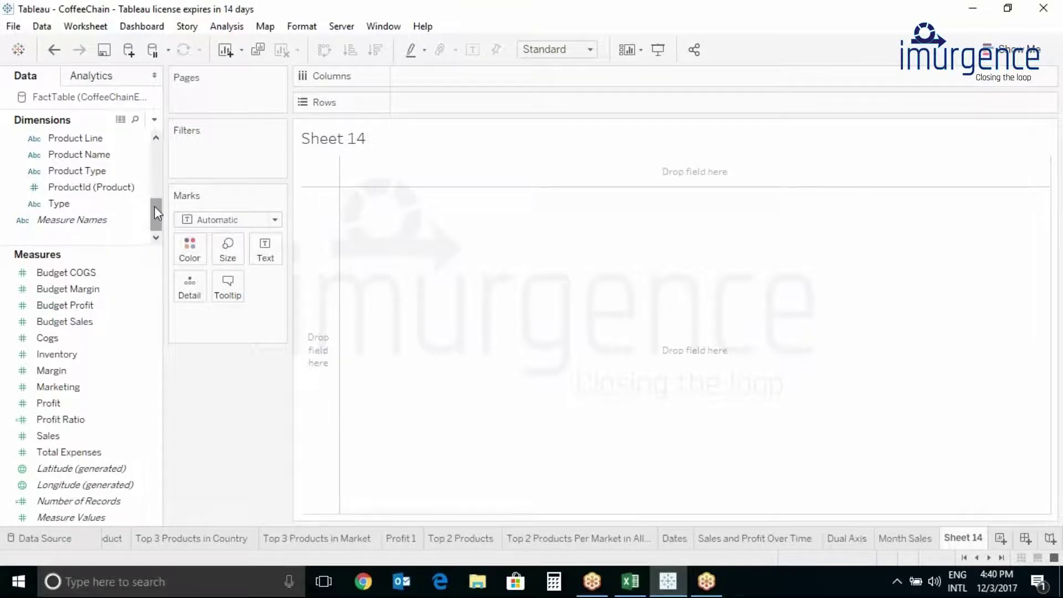
pyautogui.moveTo(154, 206); pyautogui.dragTo(159, 182)
pyautogui.click(82, 205)
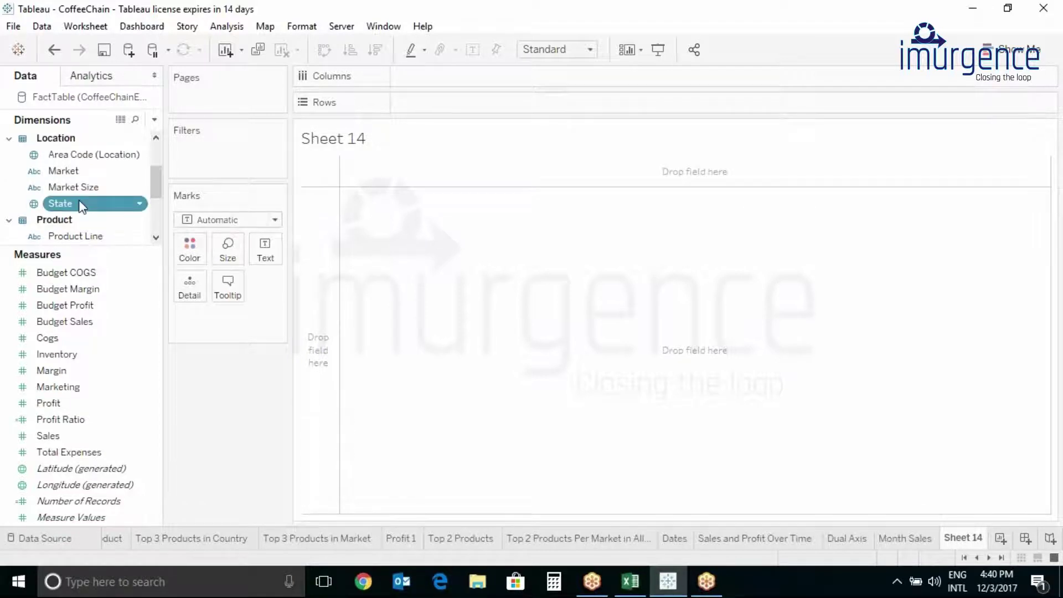
pyautogui.doubleClick(82, 204)
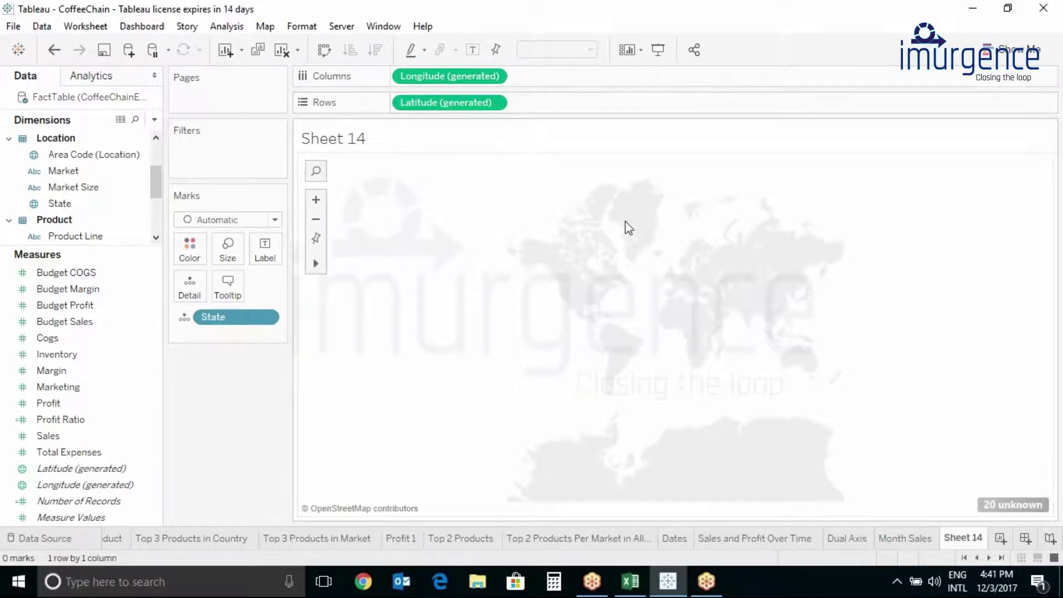
# Examine the map around the United States at closer range
pyautogui.click(316, 201)
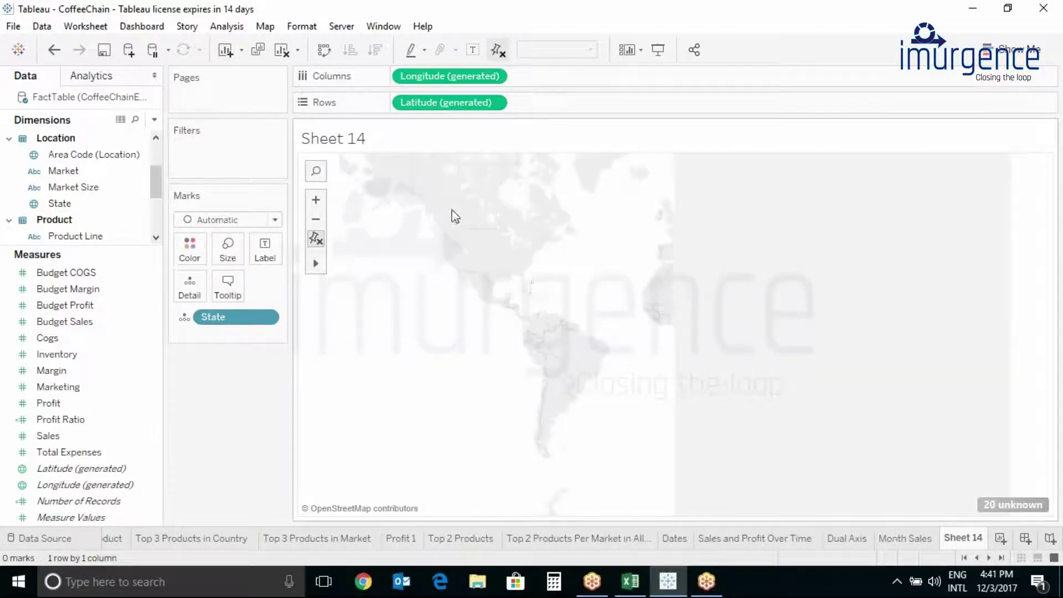
pyautogui.moveTo(516, 278); pyautogui.dragTo(566, 311)
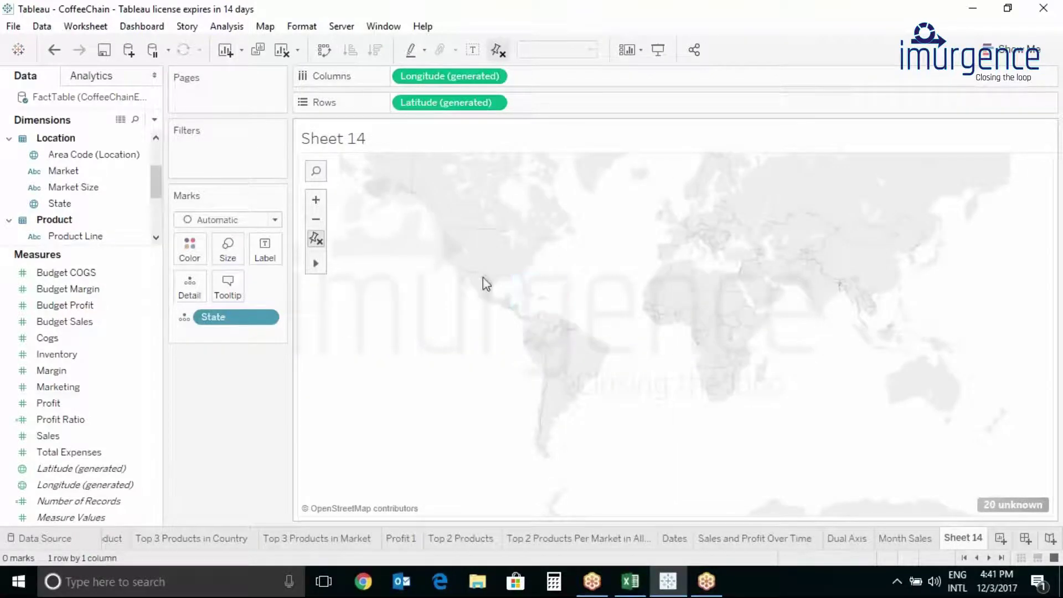
pyautogui.moveTo(317, 268)
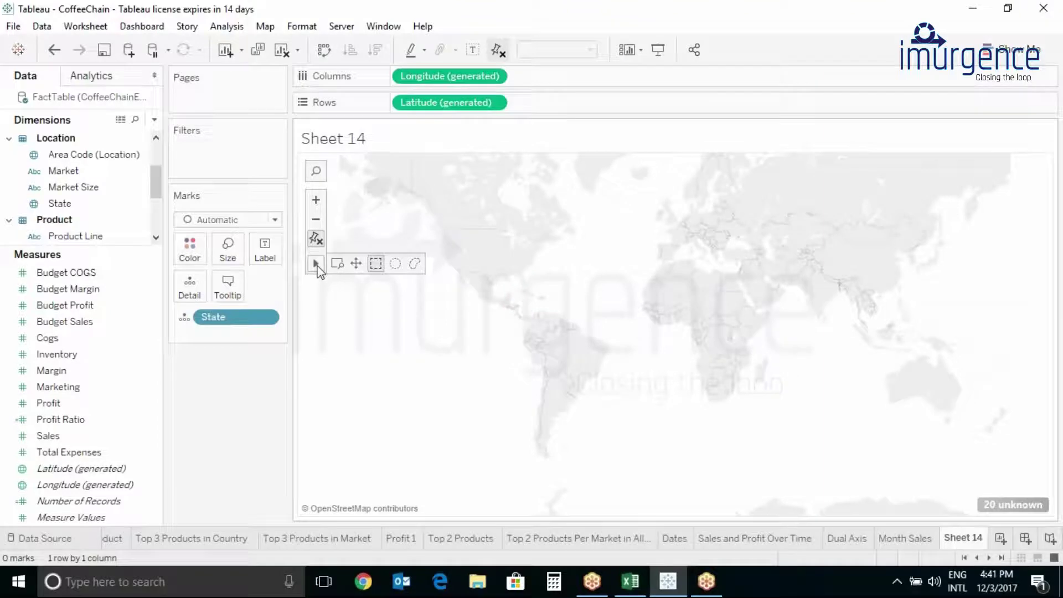
pyautogui.click(356, 264)
pyautogui.moveTo(407, 296); pyautogui.dragTo(406, 354)
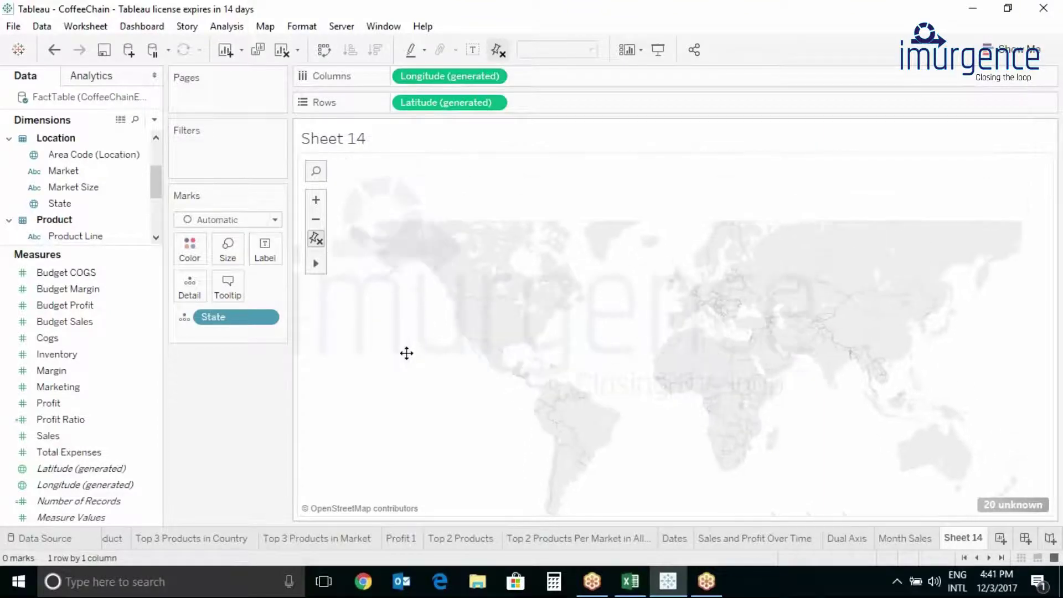
pyautogui.click(316, 200)
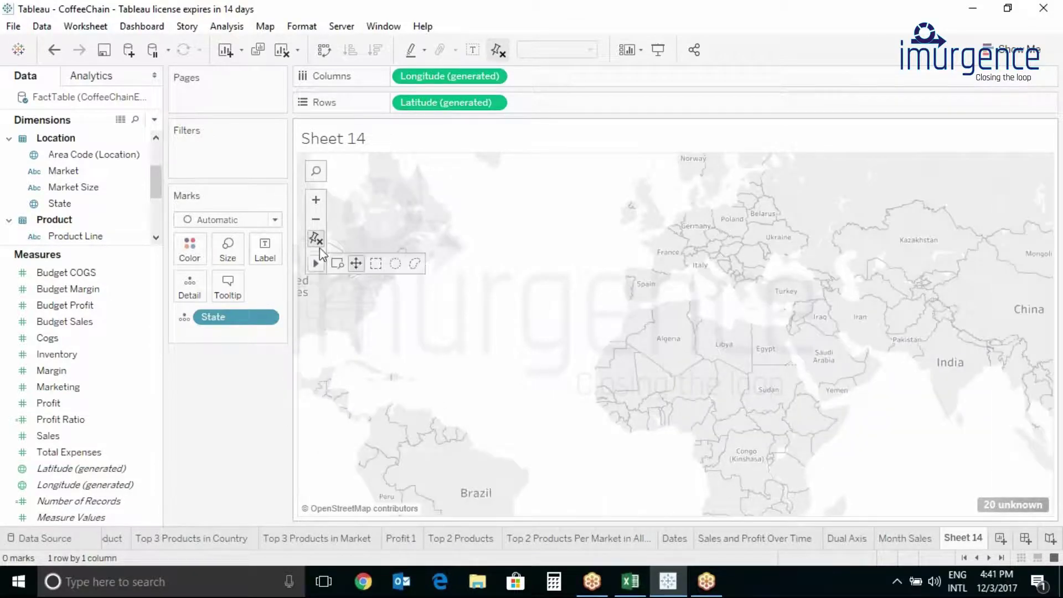
pyautogui.moveTo(324, 266)
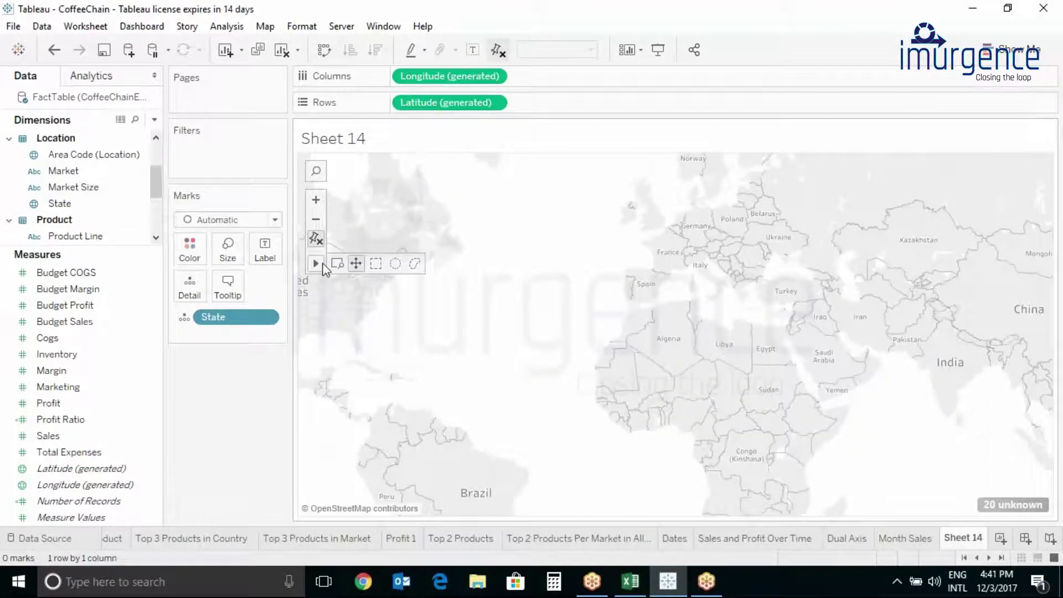
pyautogui.click(356, 265)
pyautogui.moveTo(408, 290); pyautogui.dragTo(619, 319)
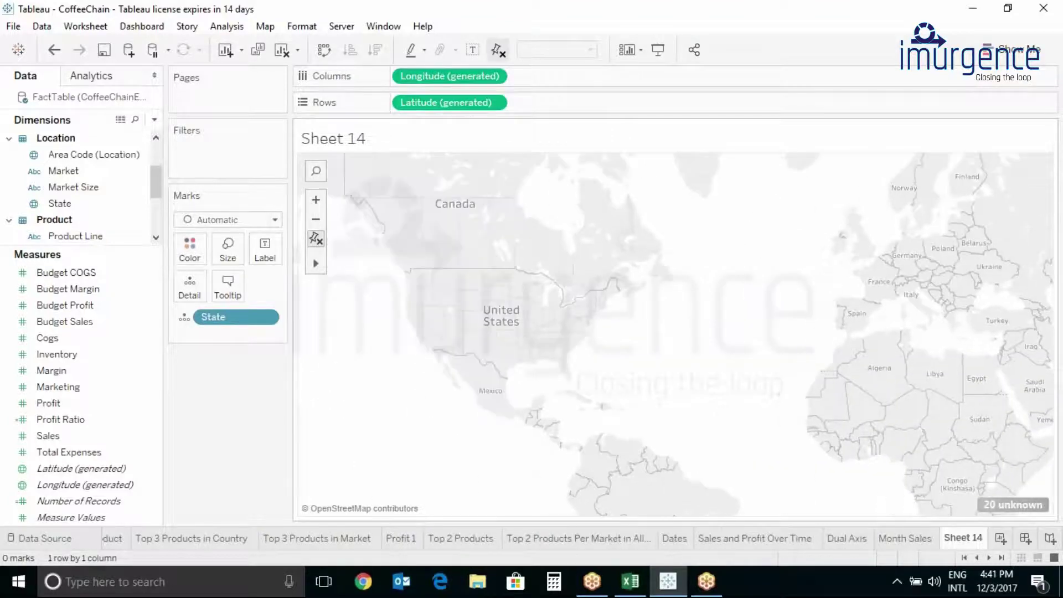
# Edit the map locations so the State field's country/region is fixed to United States
pyautogui.click(265, 27)
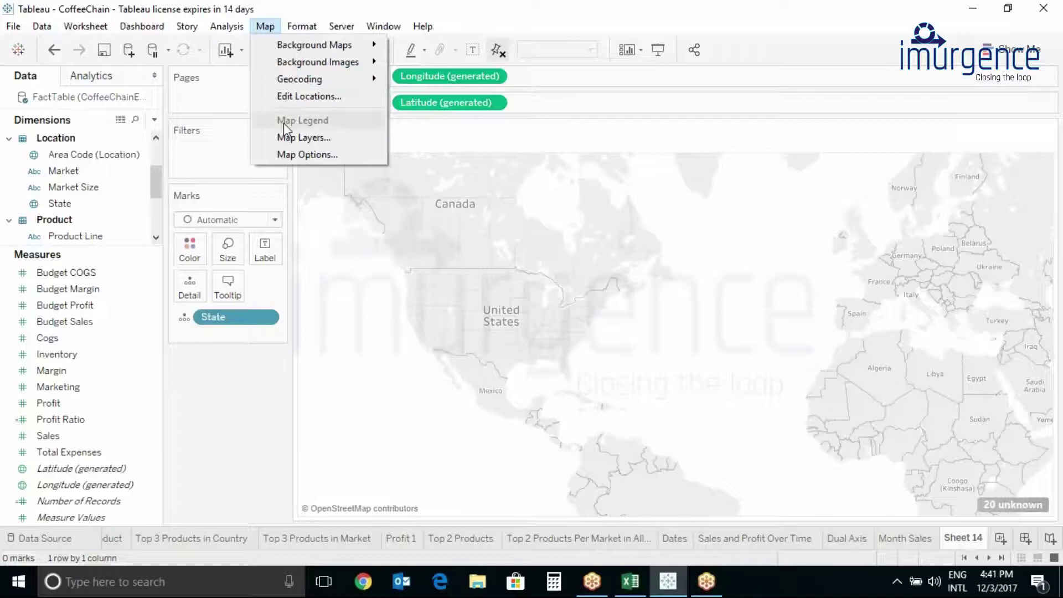
pyautogui.click(307, 98)
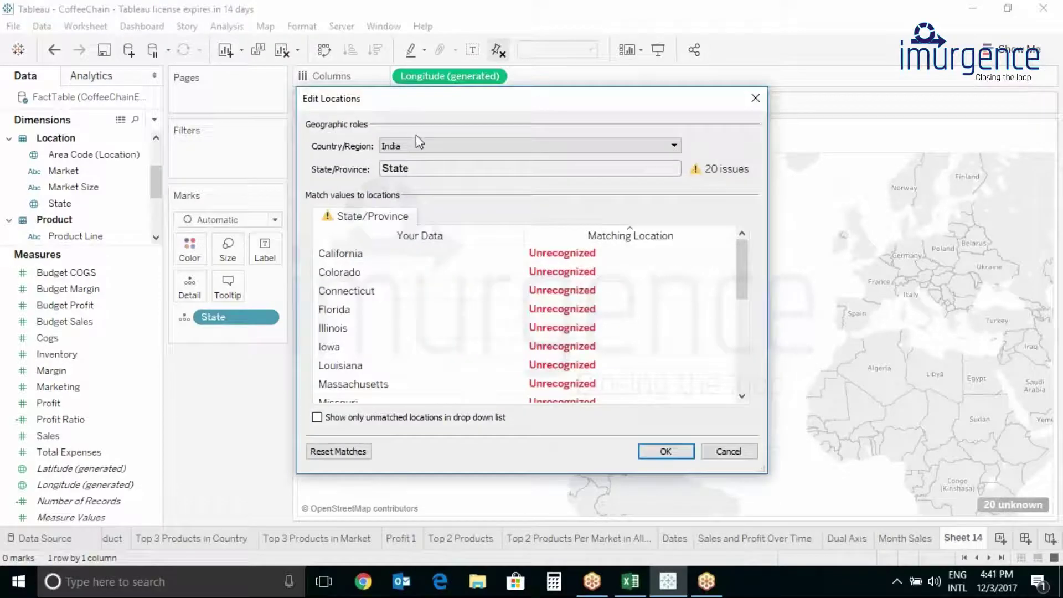
pyautogui.click(441, 146)
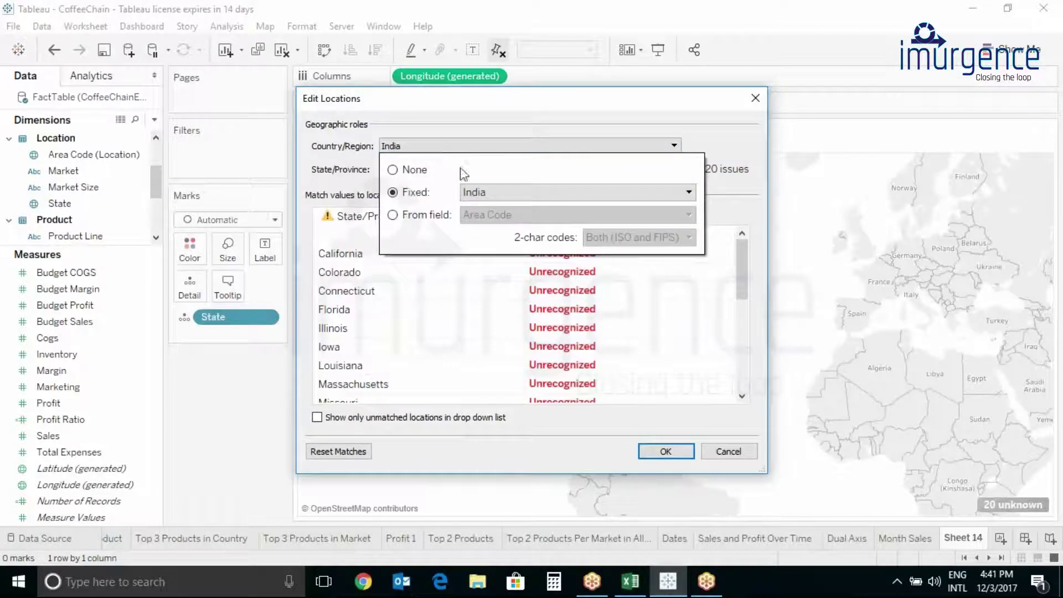
pyautogui.click(474, 192)
pyautogui.scroll(-20, 521, 431)
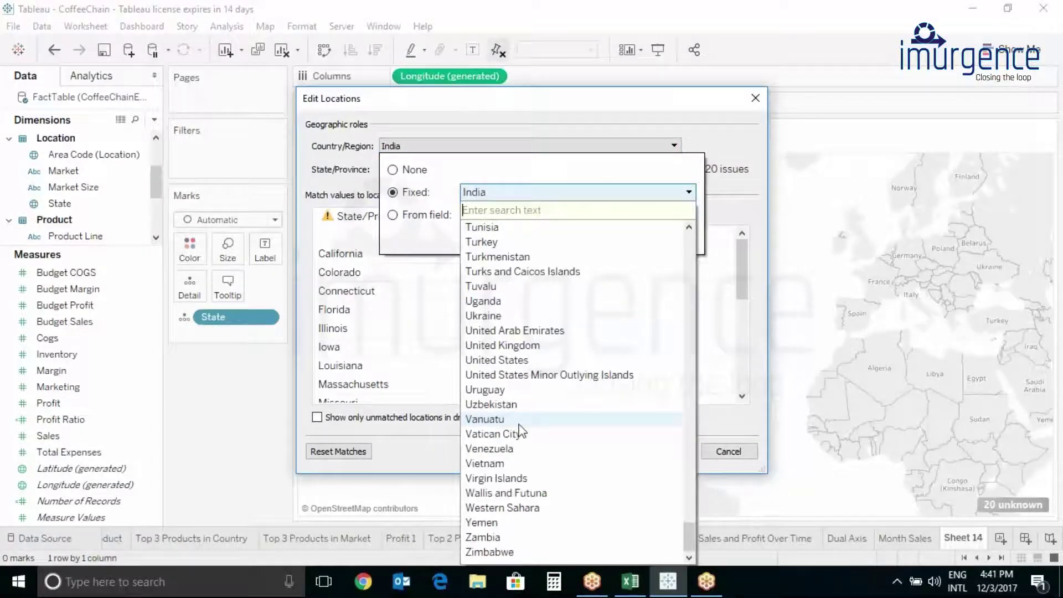
pyautogui.click(510, 361)
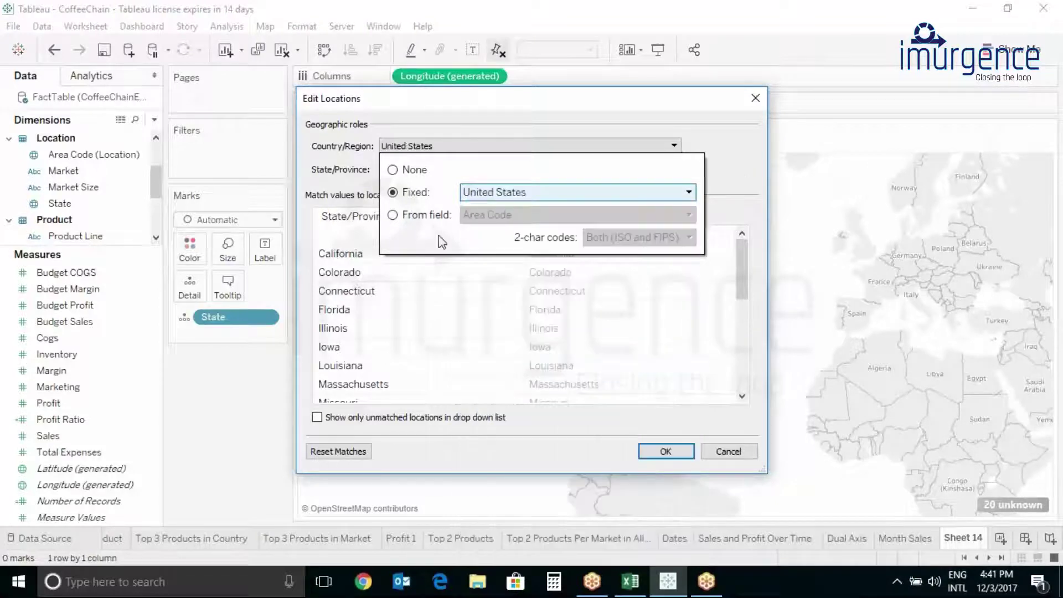
pyautogui.click(666, 452)
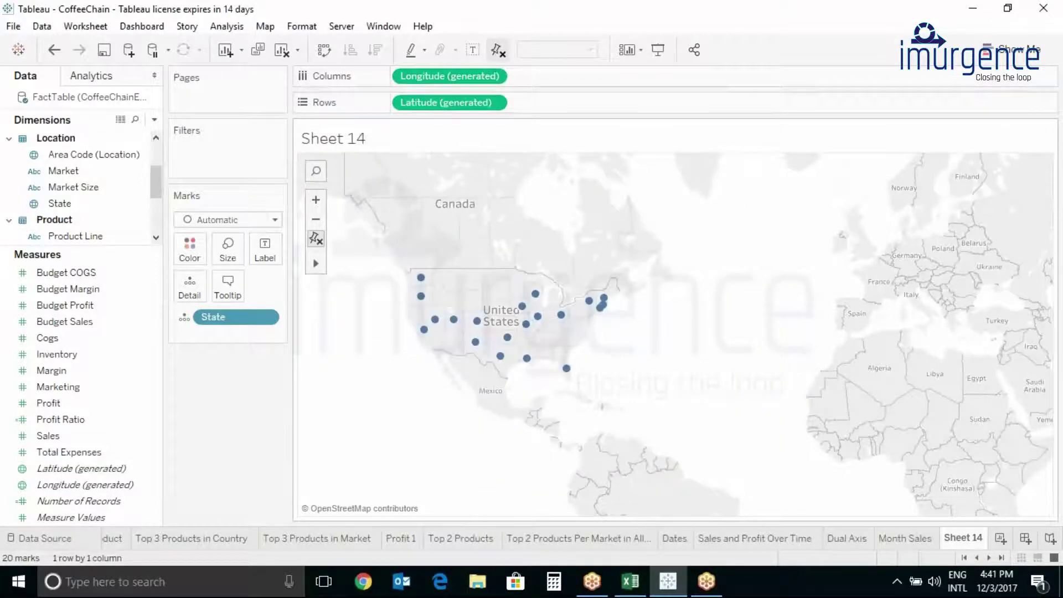
# Center the map on the United States marks at closer range and review the map options
pyautogui.click(316, 200)
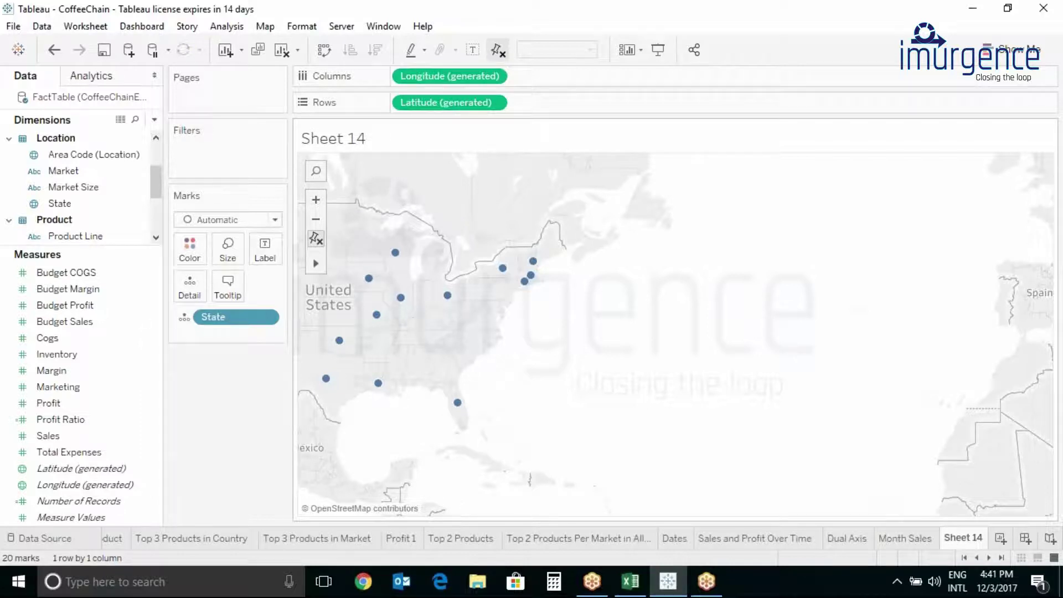
pyautogui.moveTo(380, 292); pyautogui.dragTo(603, 311)
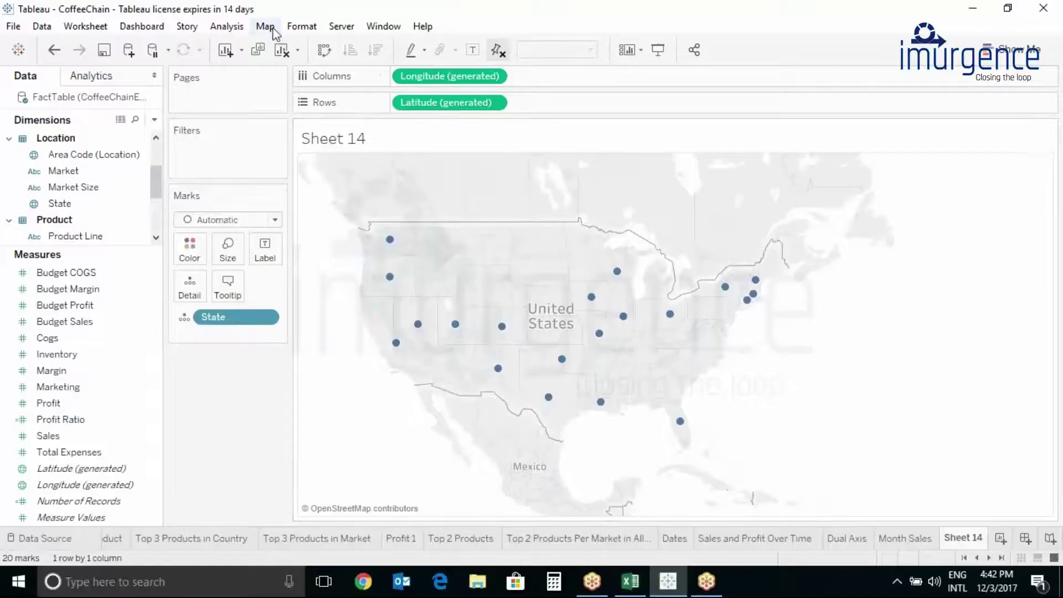
pyautogui.click(272, 30)
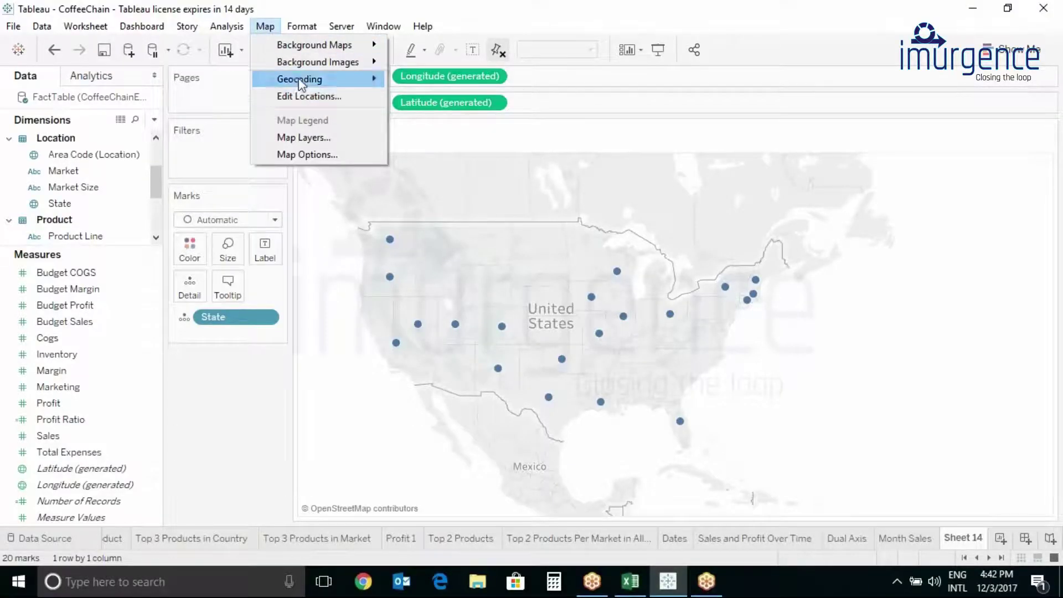
pyautogui.click(308, 154)
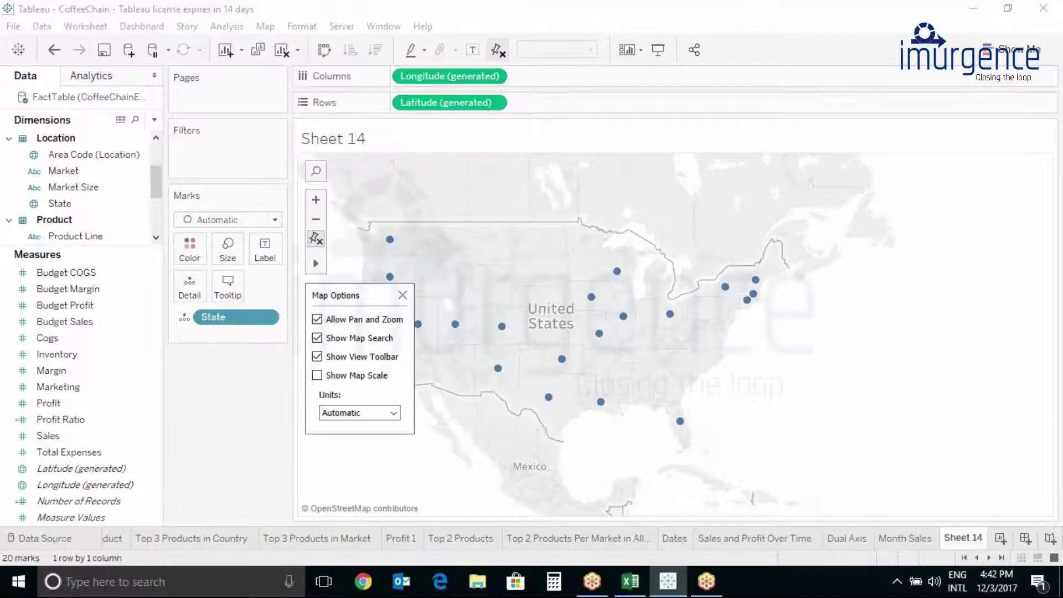
pyautogui.click(272, 38)
# Open the map layer settings and switch the Coastline layer on and off again over the closer US view
pyautogui.click(269, 28)
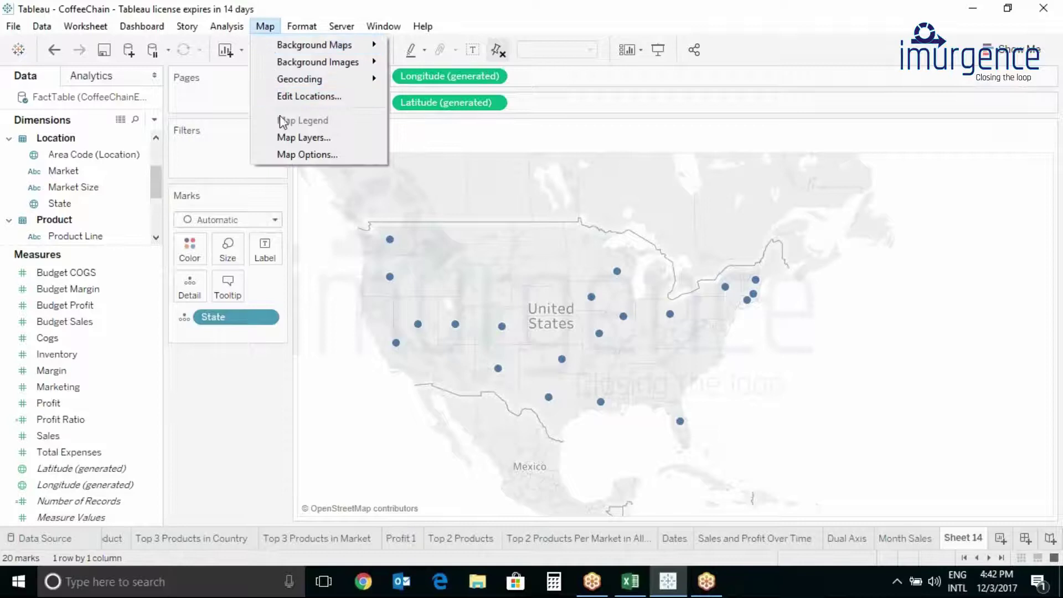
pyautogui.click(288, 139)
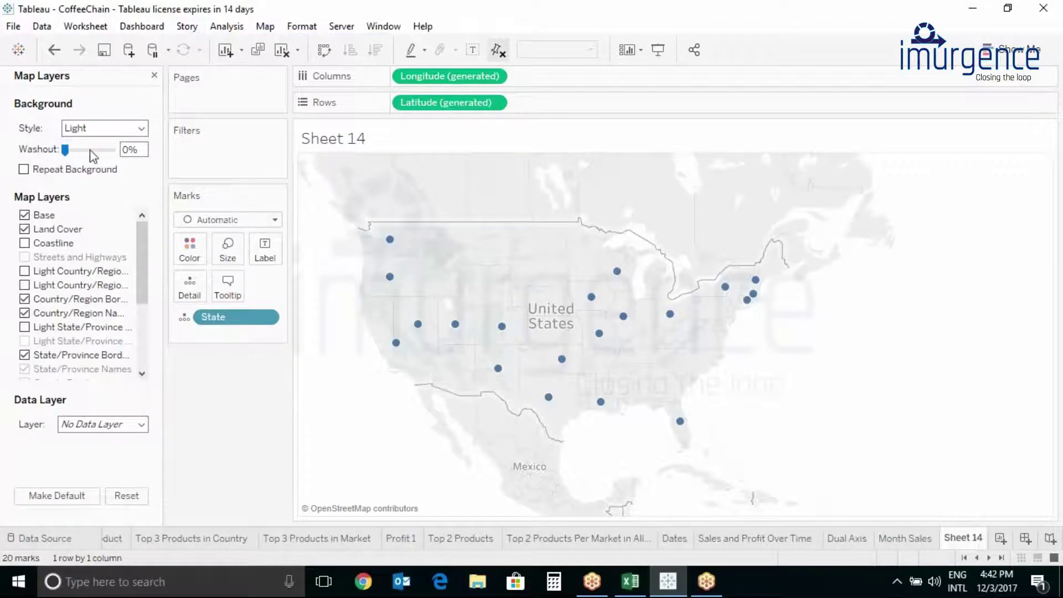
pyautogui.moveTo(331, 253)
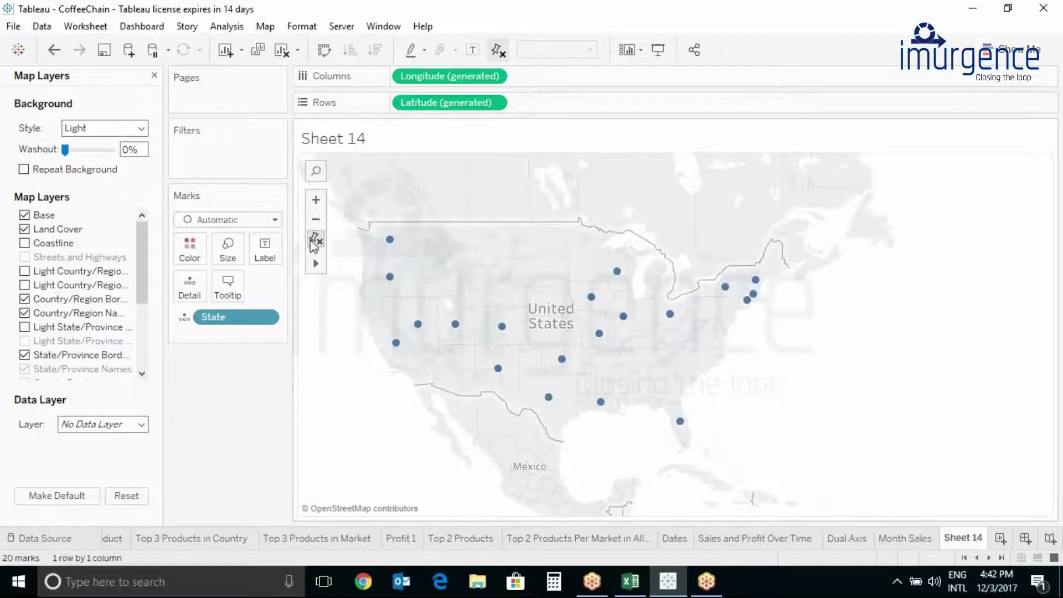
pyautogui.click(315, 201)
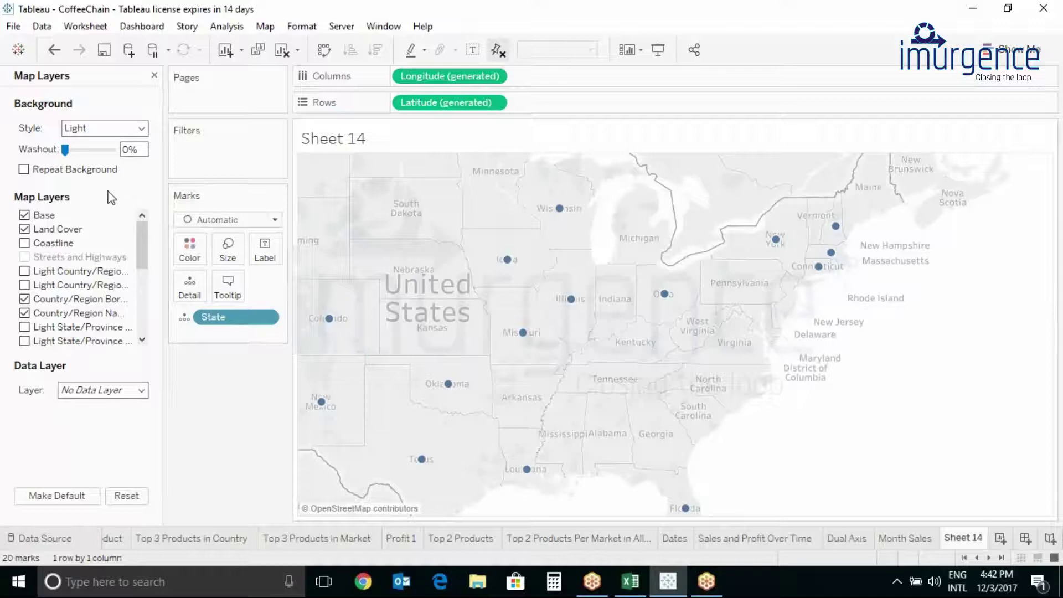
pyautogui.click(25, 243)
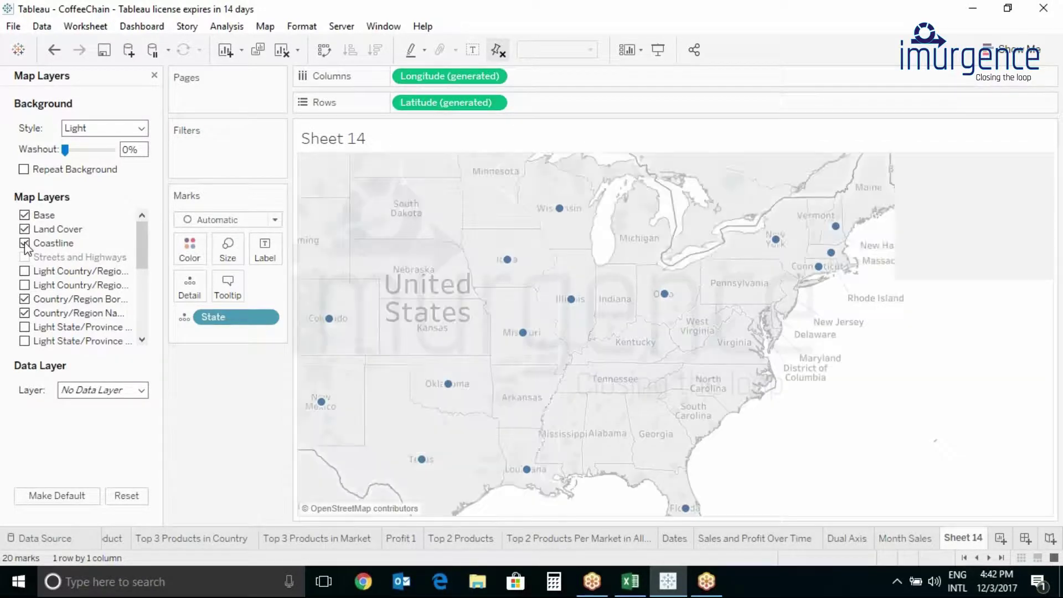
pyautogui.click(24, 244)
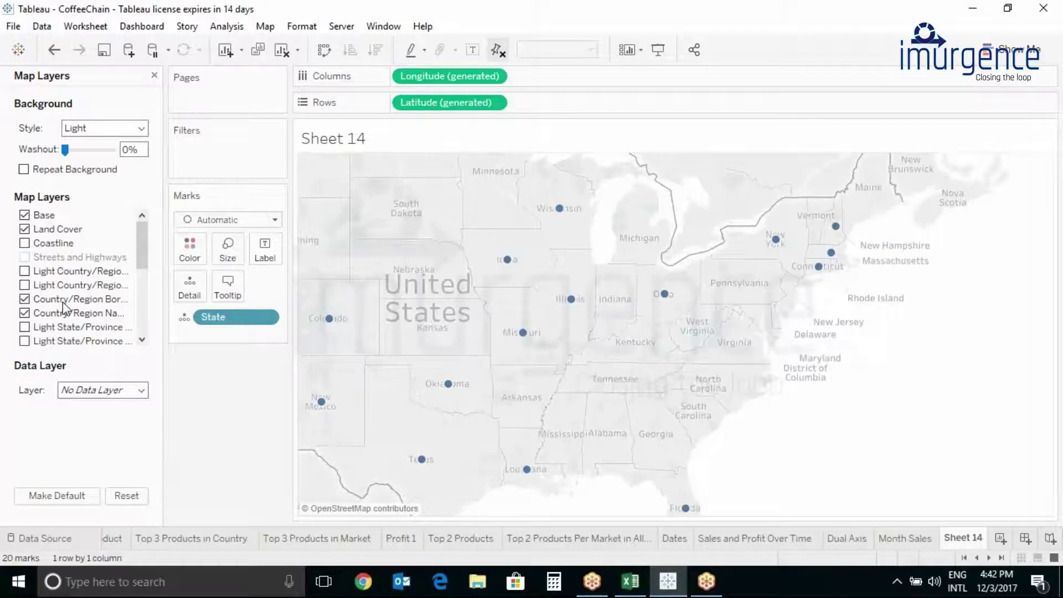
# Look through the remaining map layers and try the Normal and Dark background styles
pyautogui.moveTo(147, 260); pyautogui.dragTo(146, 333)
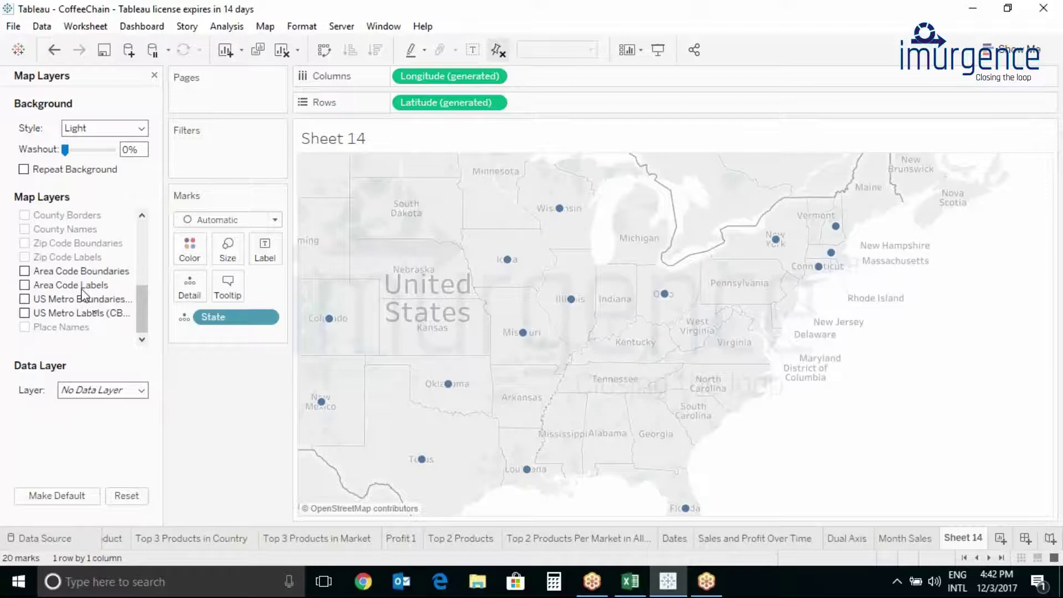
pyautogui.click(90, 130)
pyautogui.click(89, 130)
pyautogui.click(90, 130)
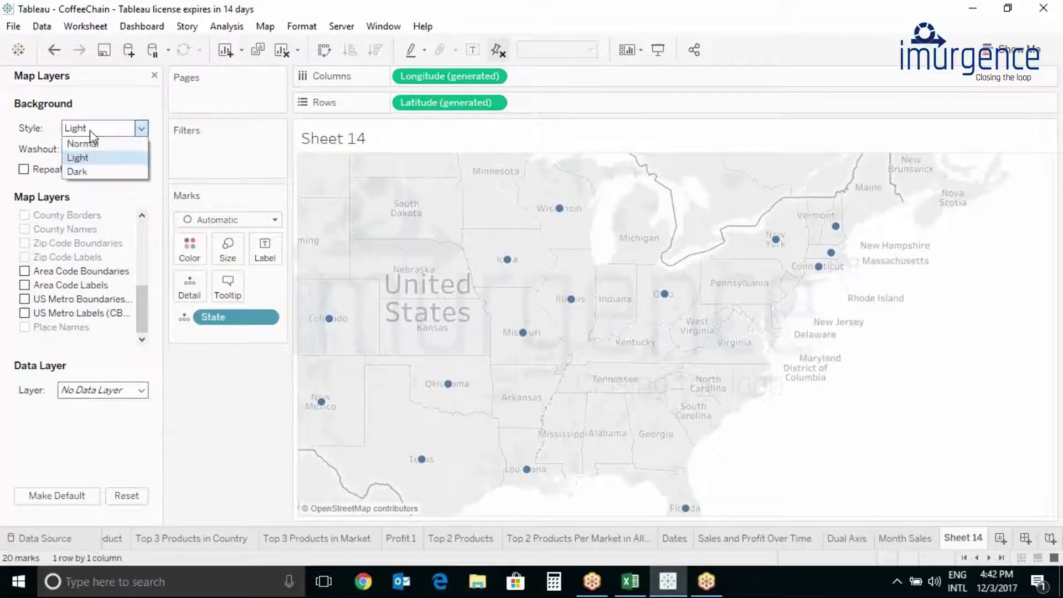
pyautogui.click(89, 144)
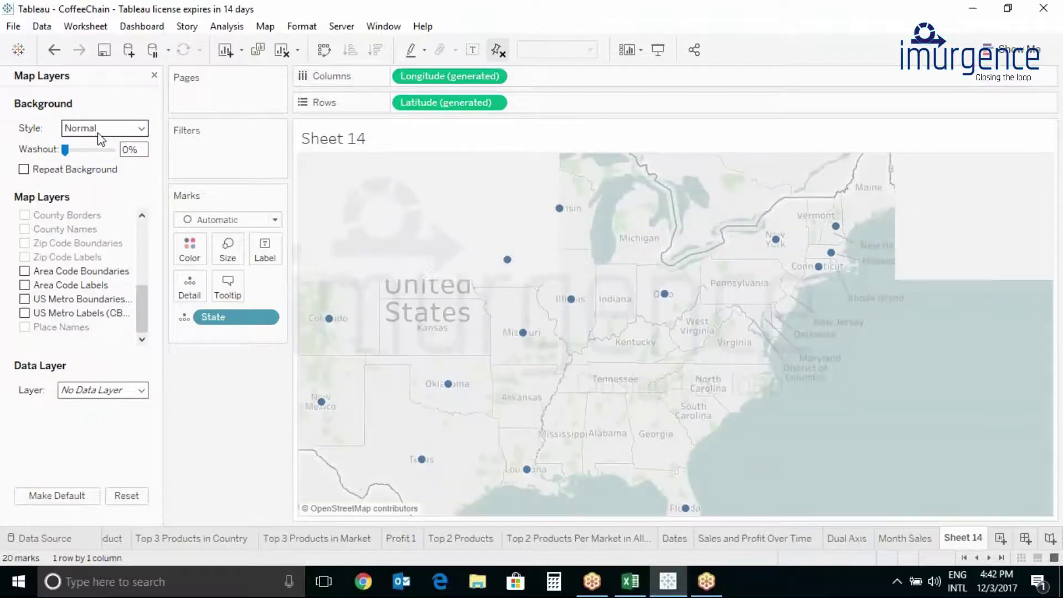
pyautogui.click(94, 130)
pyautogui.click(94, 171)
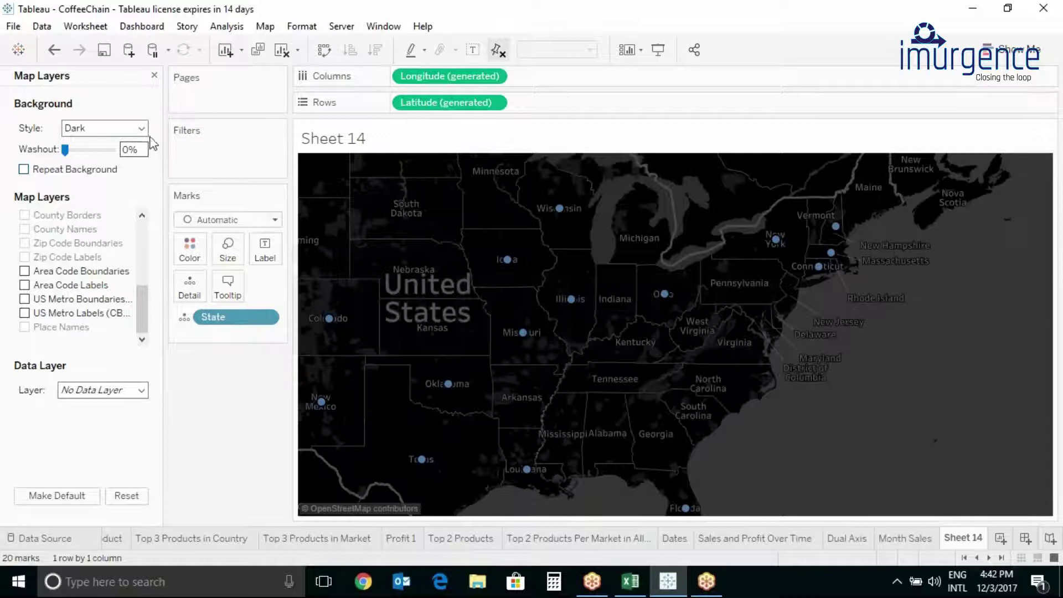
# Return the map background style to Light and close the map layer settings
pyautogui.click(109, 130)
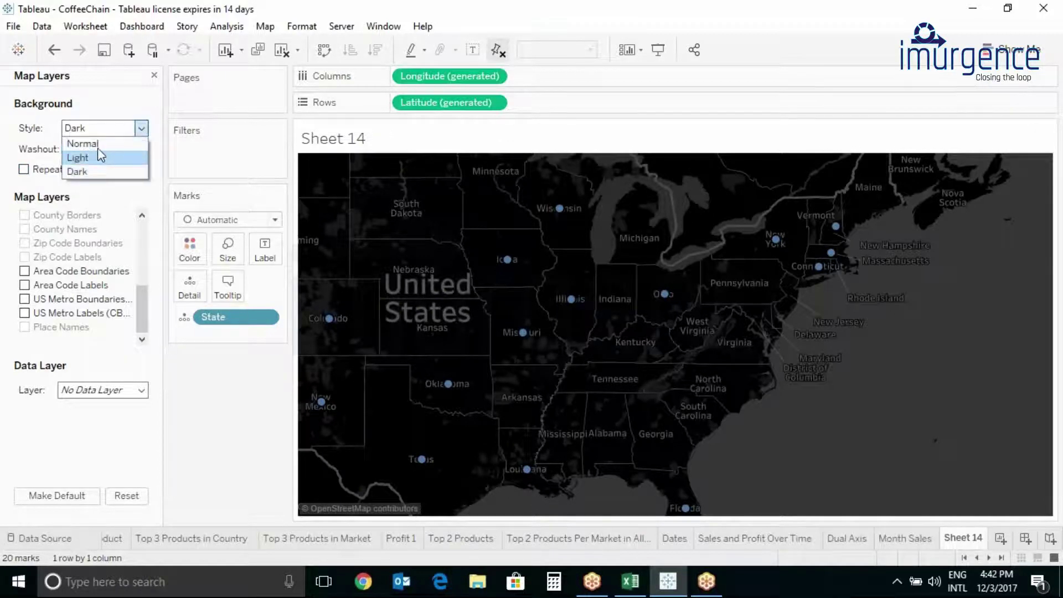
pyautogui.click(104, 142)
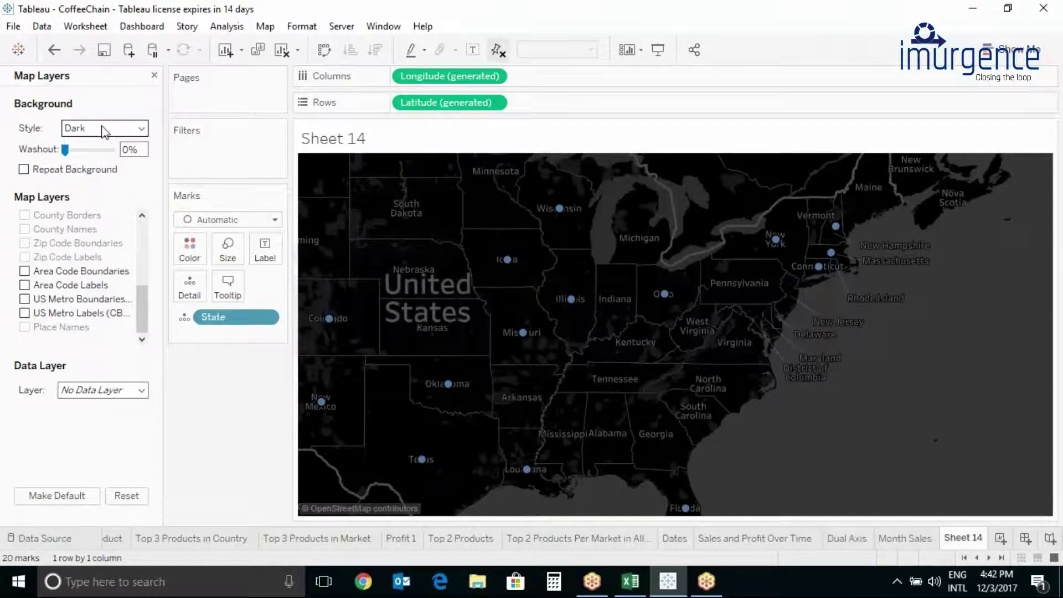
pyautogui.click(102, 131)
pyautogui.click(80, 157)
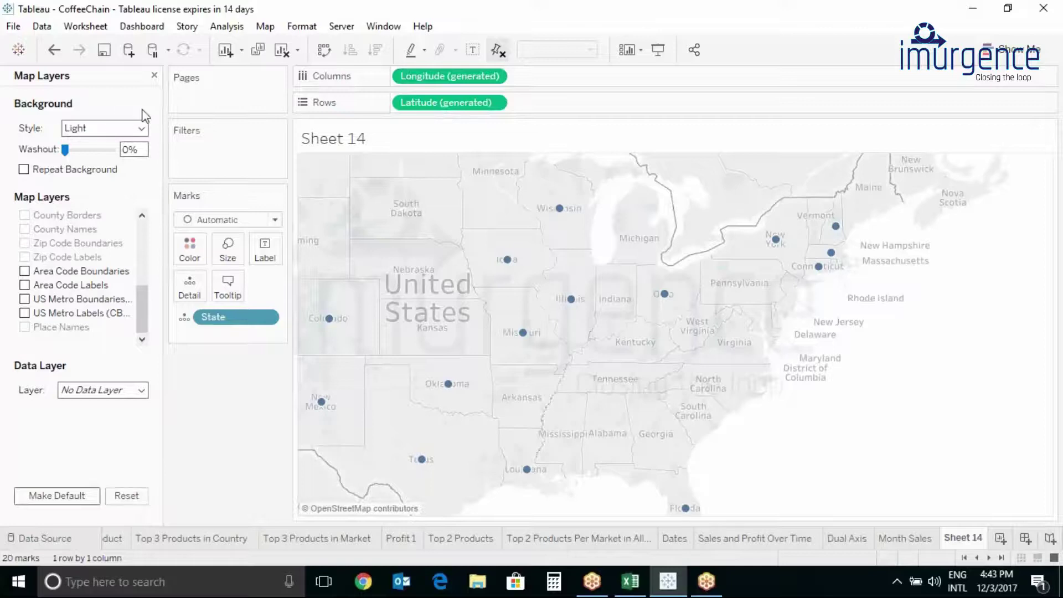
pyautogui.click(154, 77)
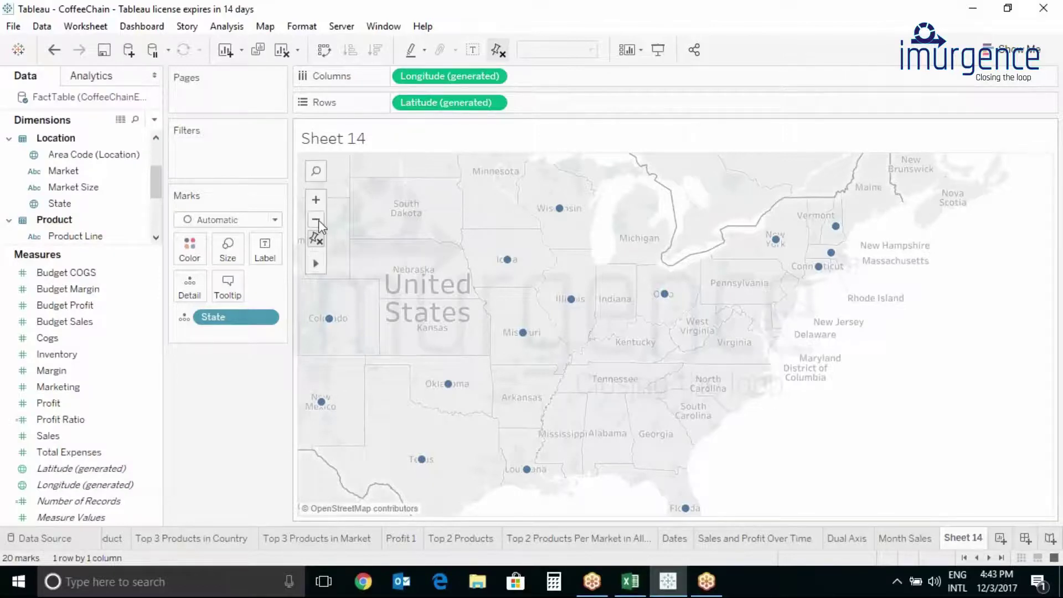
# Zoom the map out, pan it so the full United States is in view, and zoom in again on the wider map
pyautogui.click(317, 220)
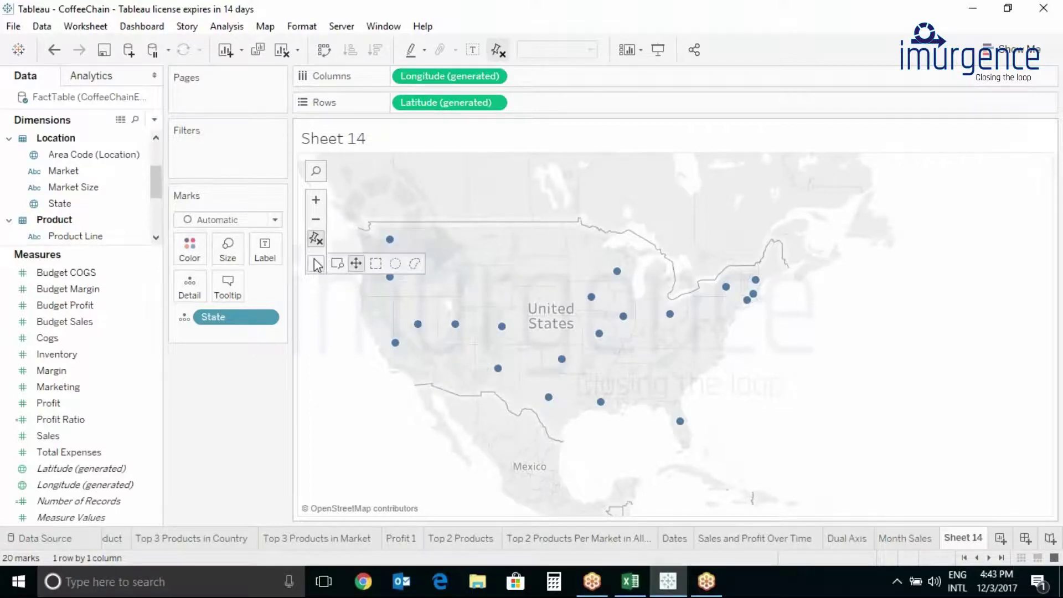
pyautogui.moveTo(324, 268)
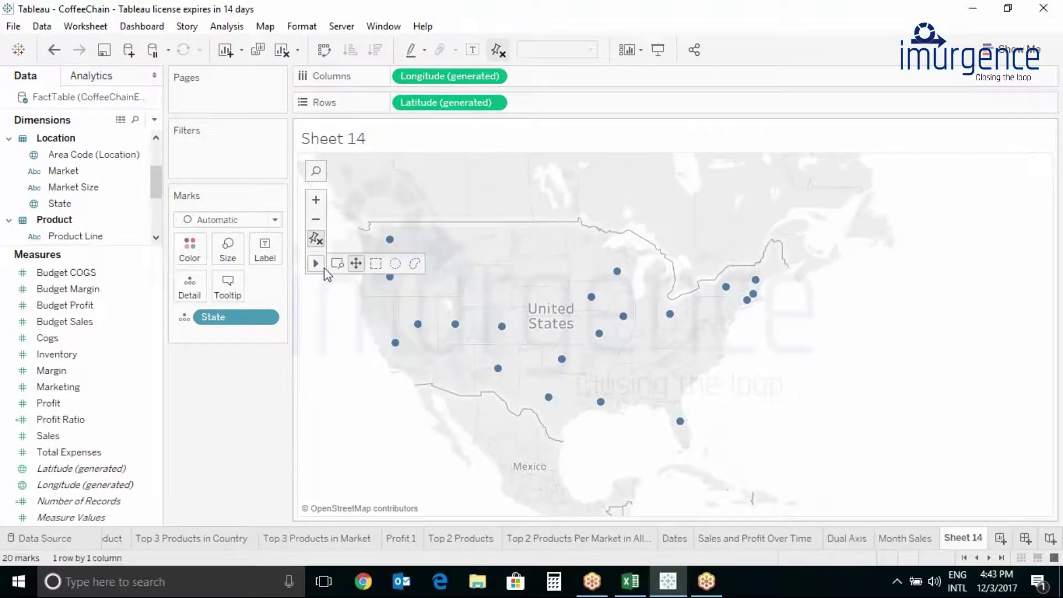
pyautogui.click(356, 265)
pyautogui.moveTo(360, 277); pyautogui.dragTo(463, 280)
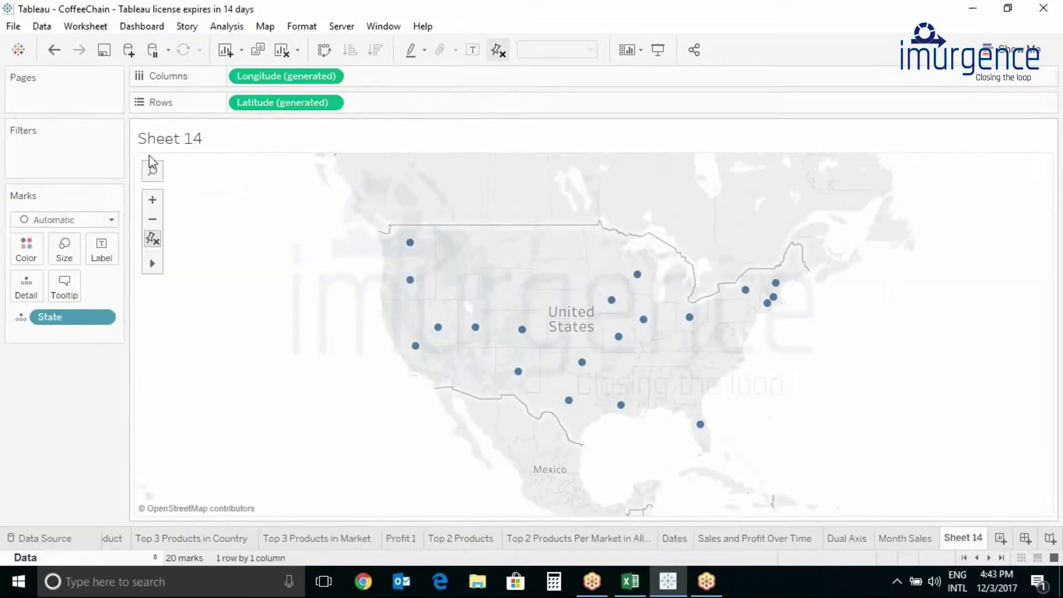
pyautogui.click(154, 201)
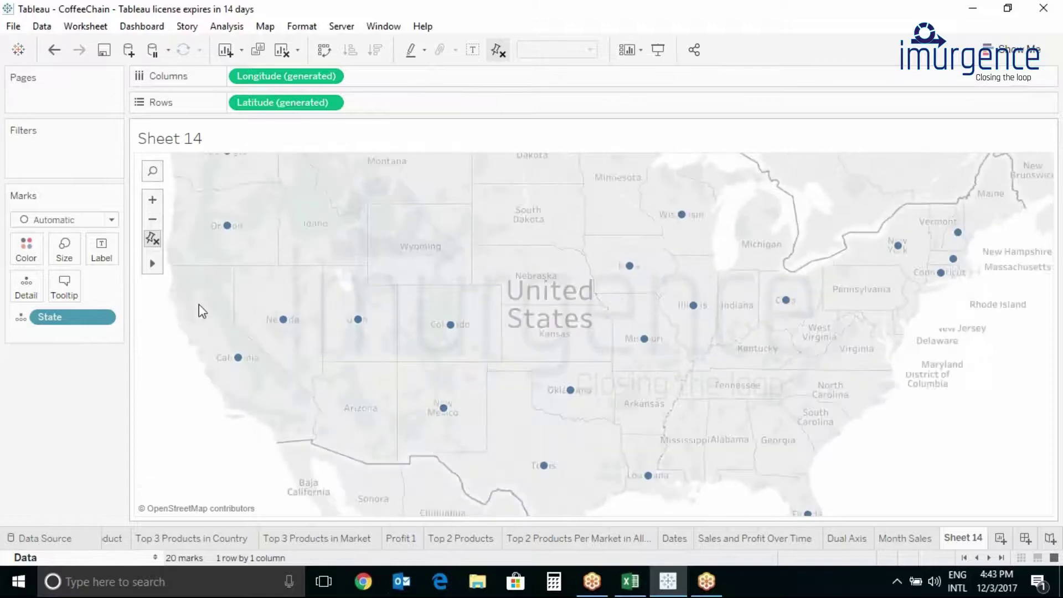
# Try the rectangular selection on the south-central state marks and the radial selection around Colorado, and clear the selection
pyautogui.moveTo(153, 262)
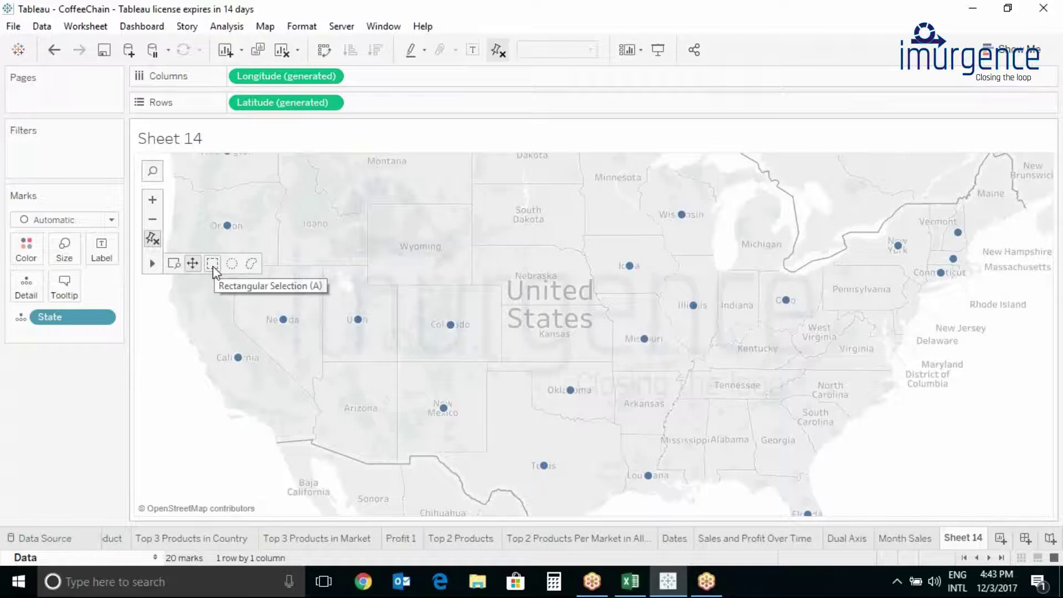
pyautogui.moveTo(426, 292); pyautogui.dragTo(700, 512)
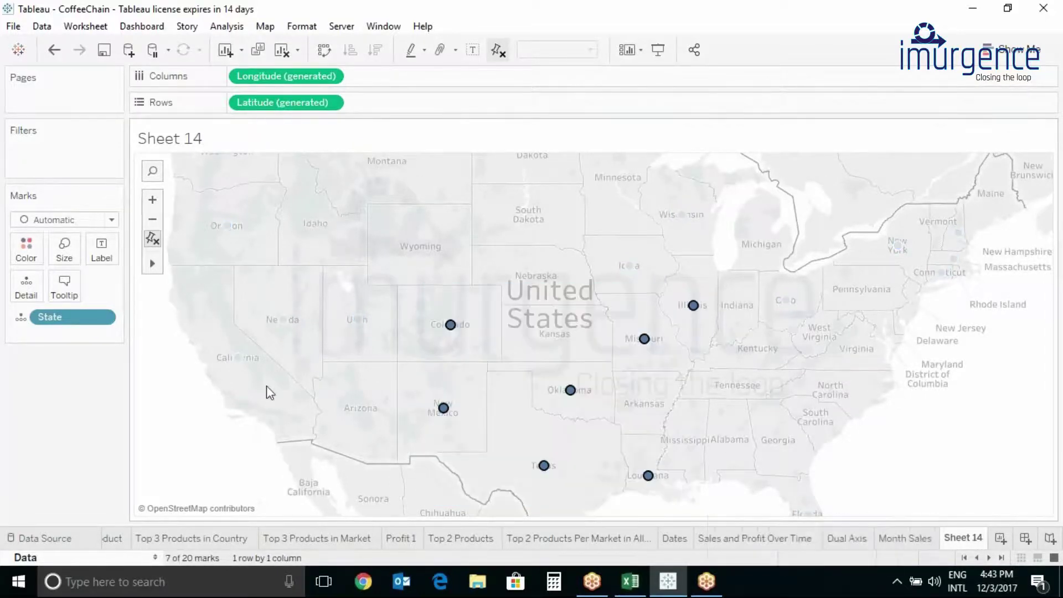
pyautogui.moveTo(155, 266)
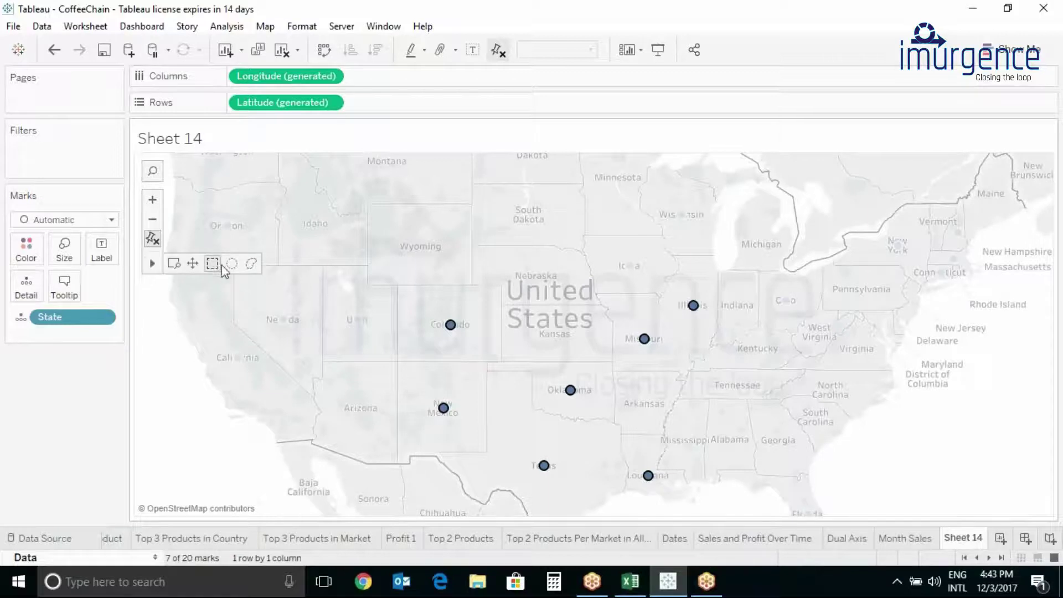
pyautogui.click(427, 289)
pyautogui.moveTo(427, 288); pyautogui.dragTo(477, 391)
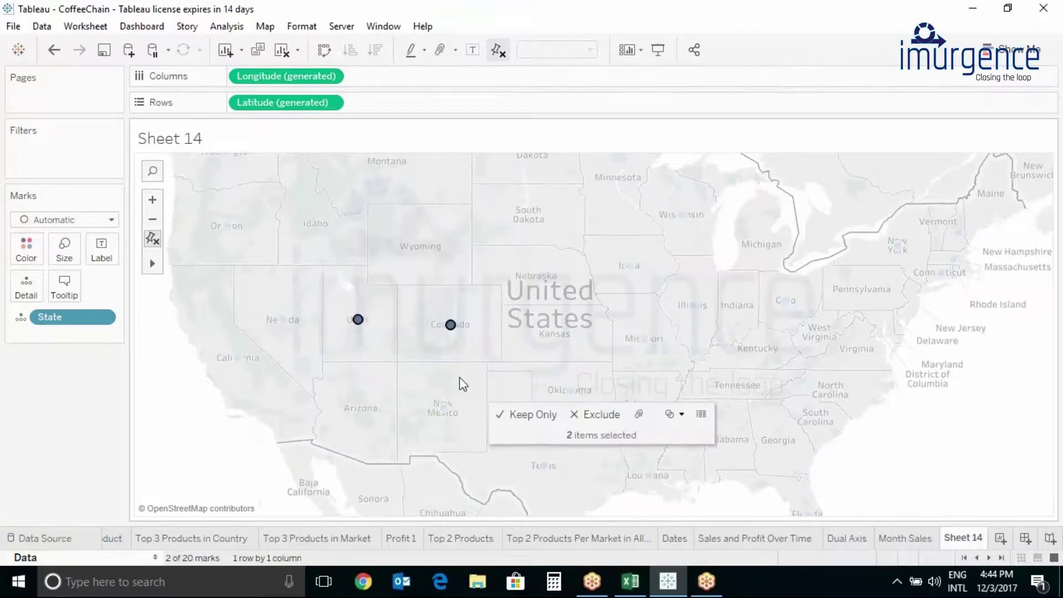
pyautogui.click(159, 448)
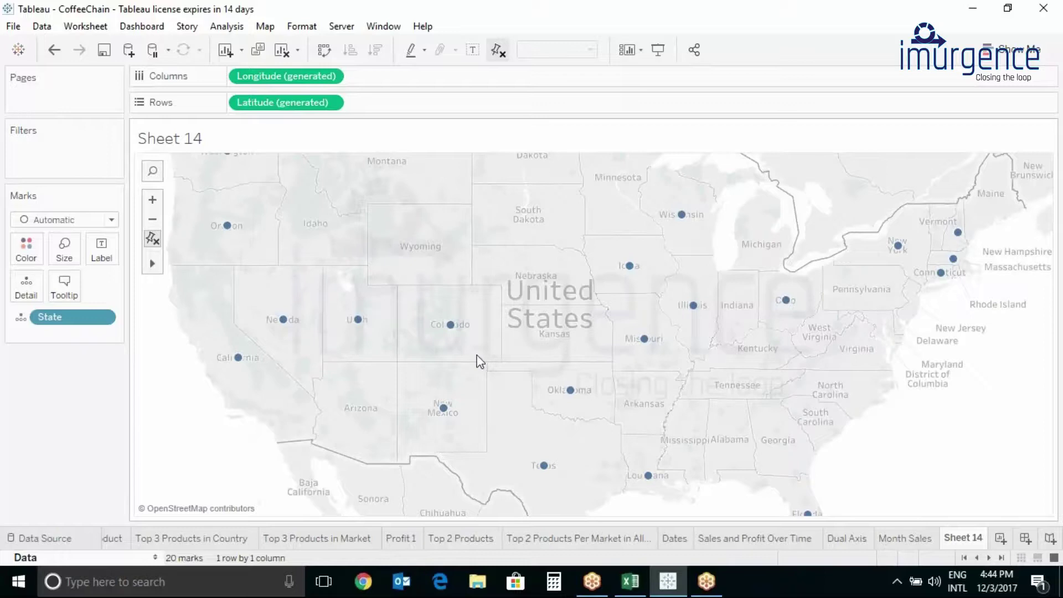
# Try radial selections of different sizes around Iowa and its neighbouring state marks, clearing the selection each time
pyautogui.moveTo(617, 268); pyautogui.dragTo(736, 383)
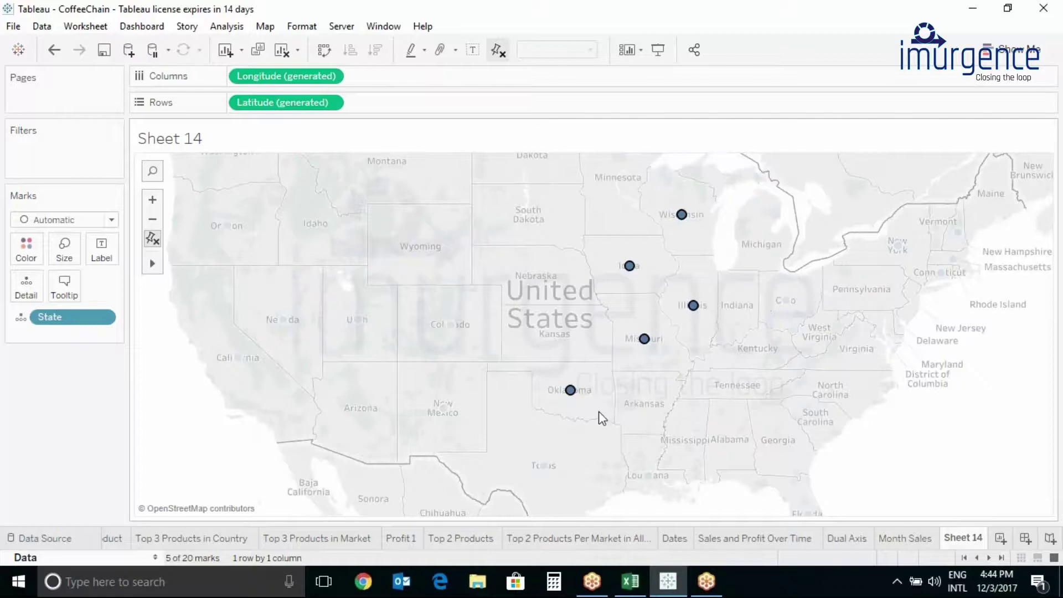
pyautogui.click(628, 297)
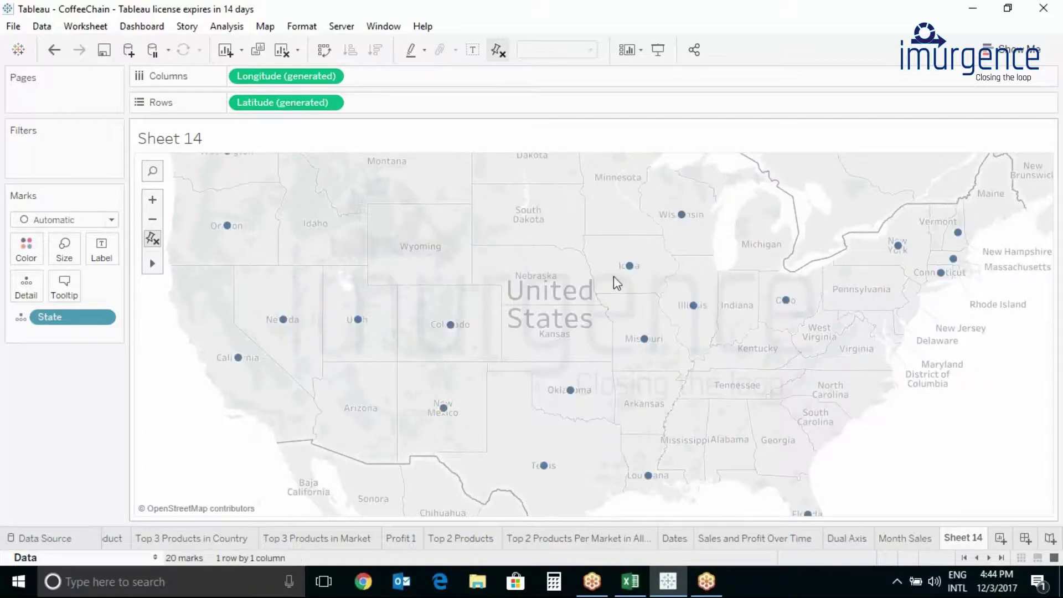
pyautogui.moveTo(613, 276); pyautogui.dragTo(647, 309)
pyautogui.click(634, 289)
# Try the lasso selection around a large group of state marks and clear the selection
pyautogui.moveTo(152, 264)
pyautogui.moveTo(480, 268)
pyautogui.mouseDown()
pyautogui.moveTo(526, 283)
pyautogui.moveTo(364, 372)
pyautogui.moveTo(283, 358)
pyautogui.moveTo(234, 256)
pyautogui.moveTo(386, 208)
pyautogui.moveTo(614, 196)
pyautogui.moveTo(695, 350)
pyautogui.moveTo(627, 465)
pyautogui.moveTo(186, 509)
pyautogui.moveTo(161, 237)
pyautogui.moveTo(294, 115)
pyautogui.moveTo(504, 143)
pyautogui.moveTo(800, 216)
pyautogui.moveTo(759, 486)
pyautogui.moveTo(687, 546)
pyautogui.moveTo(869, 378)
pyautogui.moveTo(961, 198)
pyautogui.moveTo(968, 289)
pyautogui.mouseUp()
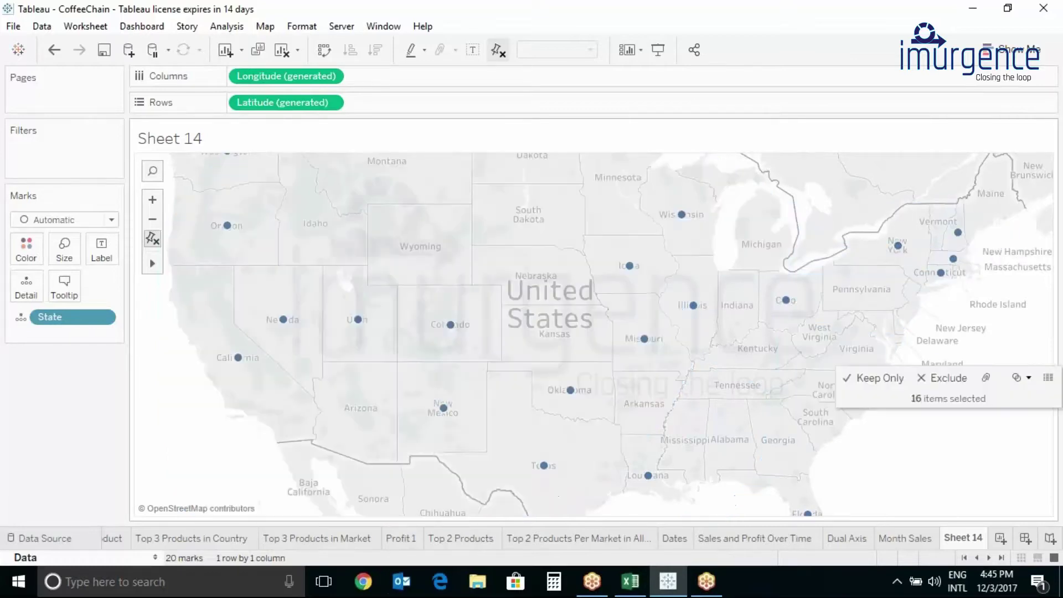
pyautogui.click(408, 394)
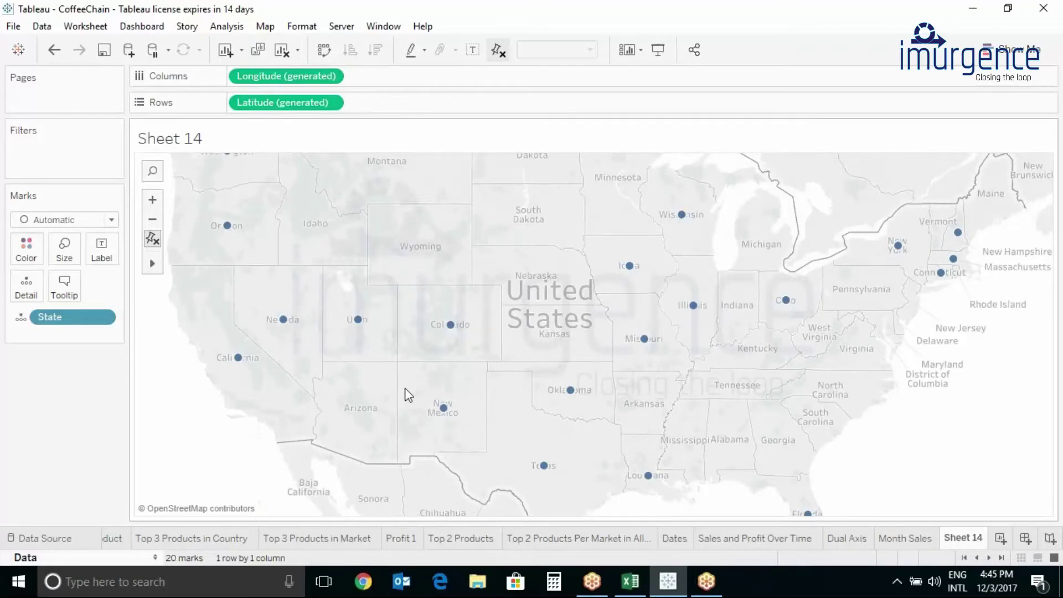
# Restore the collapsed Data pane and color the state marks by the Market dimension
pyautogui.click(154, 556)
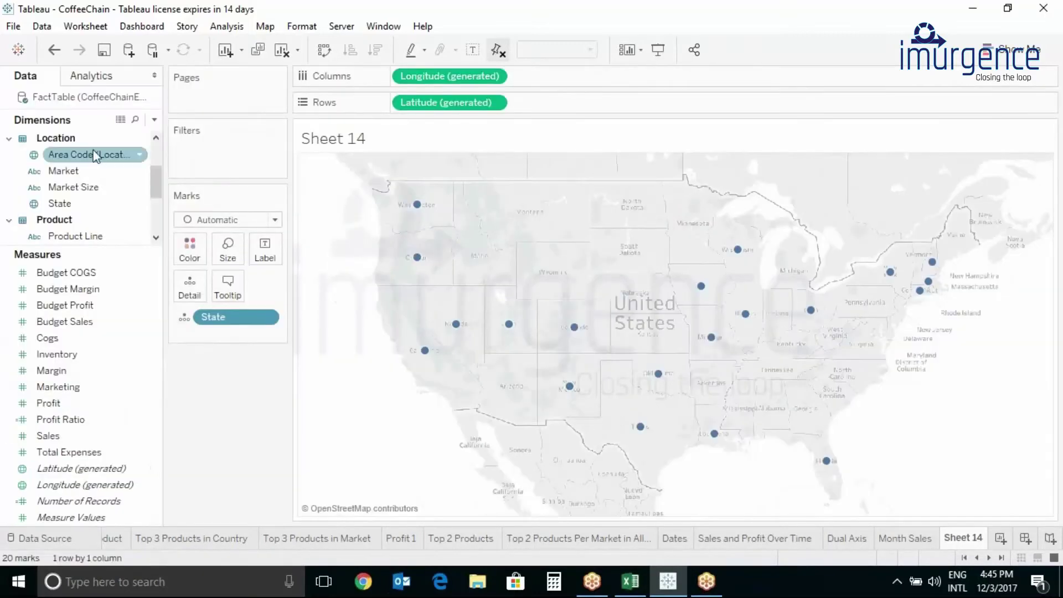
pyautogui.click(80, 173)
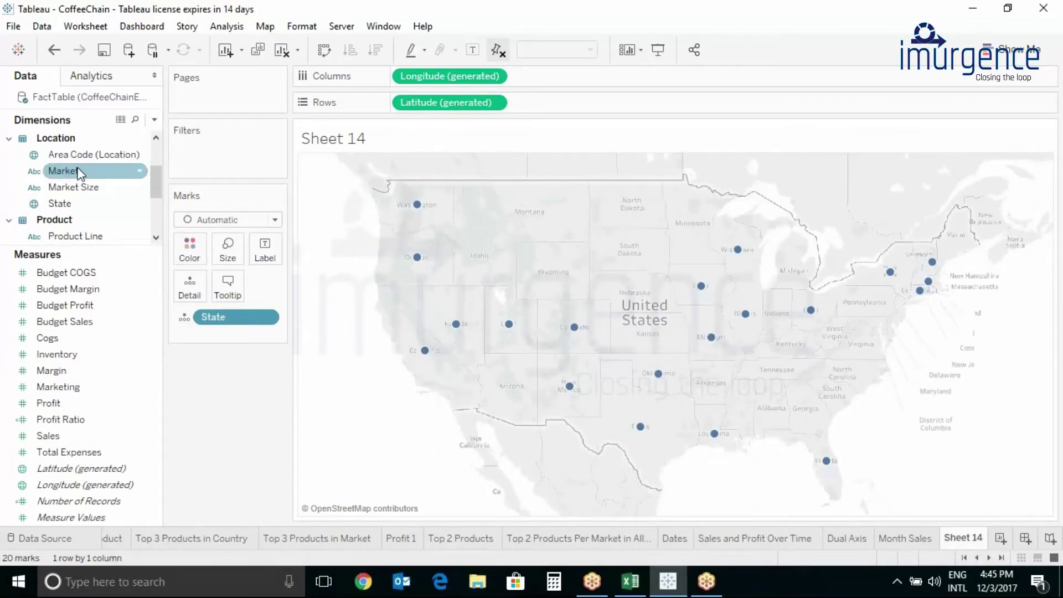
pyautogui.moveTo(80, 173); pyautogui.dragTo(190, 249)
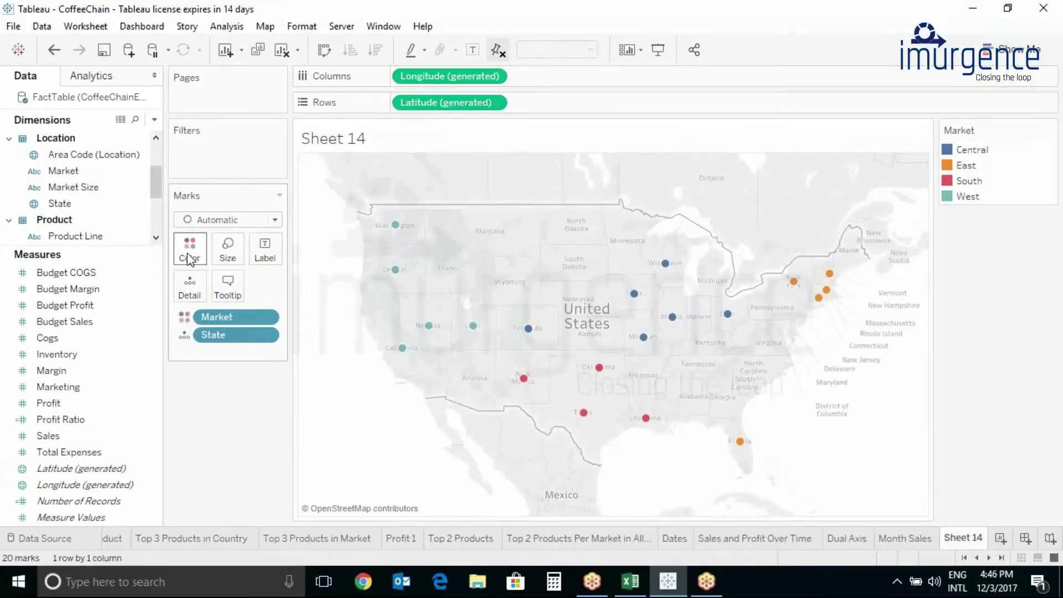
# Open the color editing dialog for the Market values
pyautogui.click(190, 252)
pyautogui.click(231, 299)
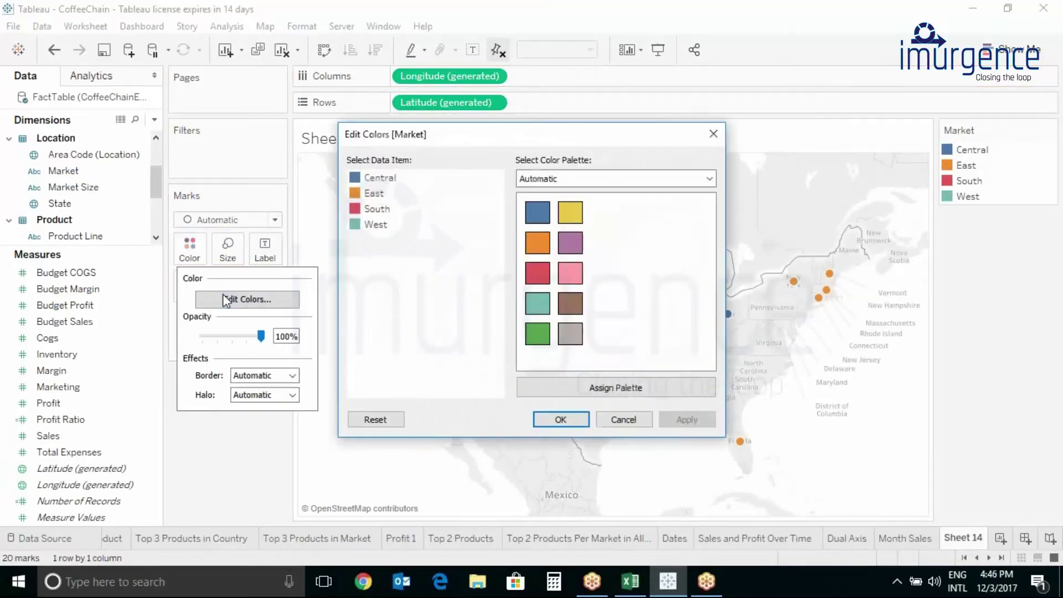